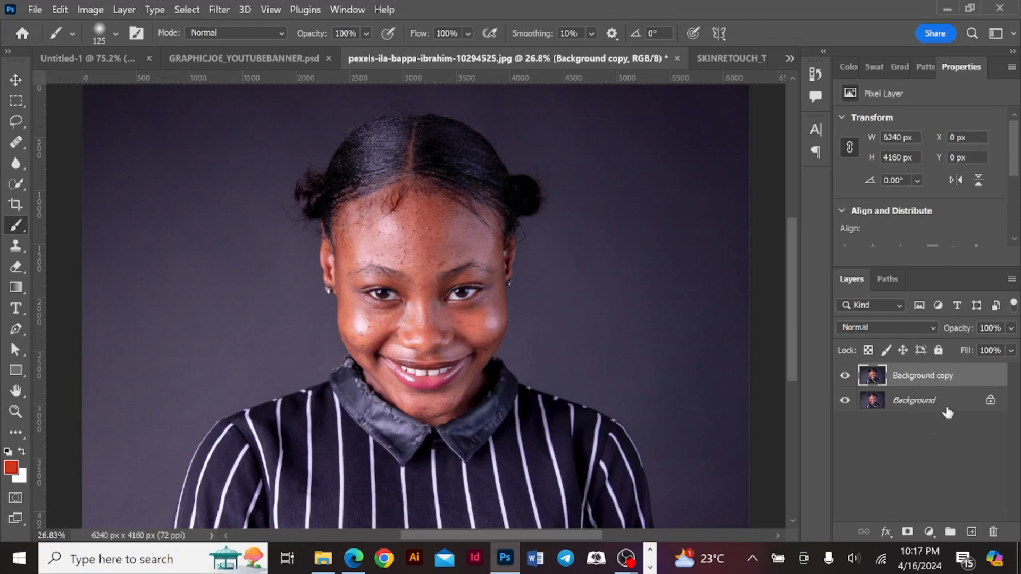
Step: Set the Background copy layer's blend mode to Vivid Light and invert the layer's colours
{"action": "left_click", "coordinate": [899, 329]}
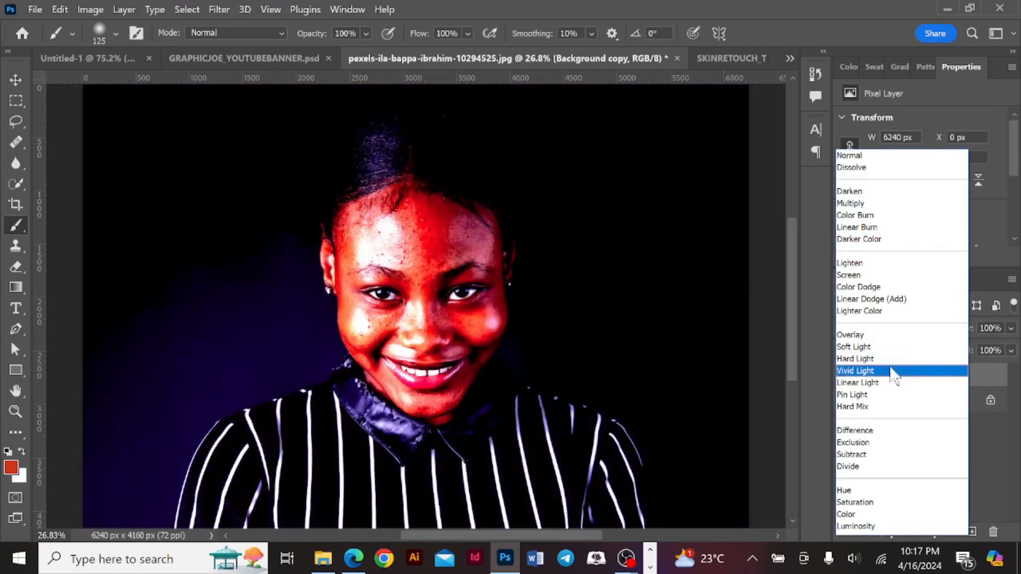
{"action": "left_click", "coordinate": [893, 371]}
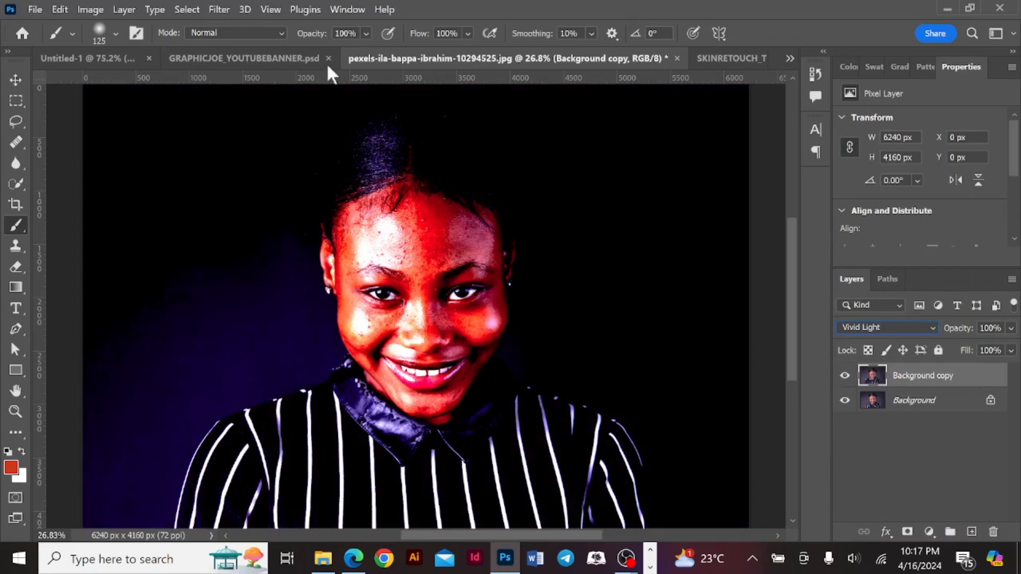
{"action": "left_click", "coordinate": [92, 8]}
{"action": "mouse_move", "coordinate": [105, 47]}
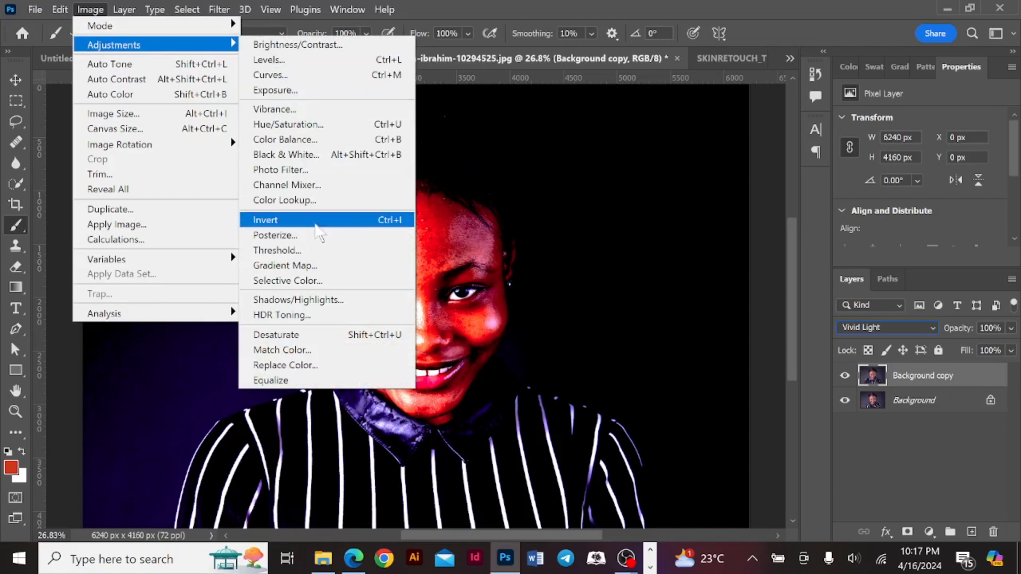
{"action": "left_click", "coordinate": [315, 221]}
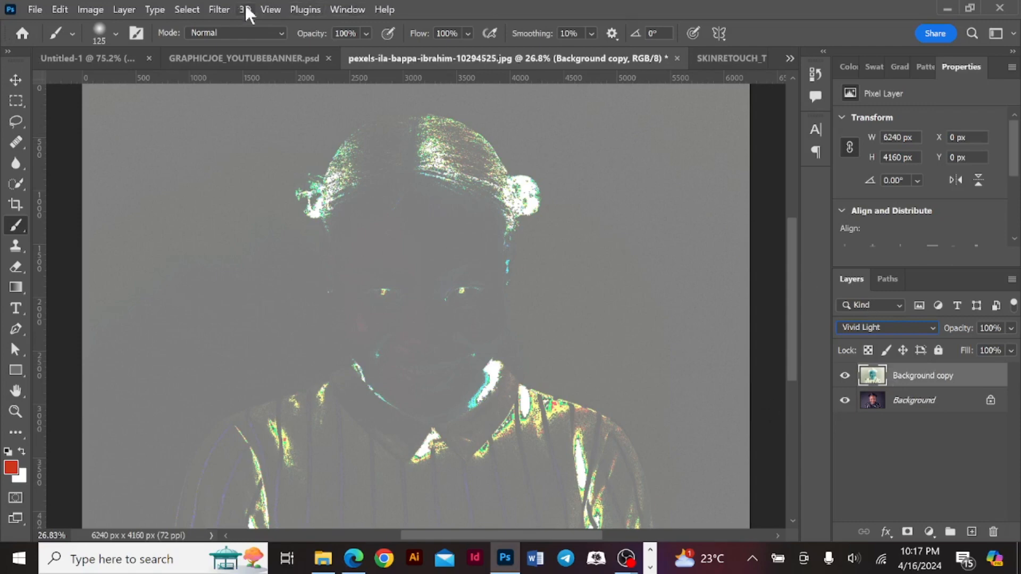
Step: Apply a High Pass filter with a radius of 22.2 pixels to the Background copy layer
{"action": "left_click", "coordinate": [220, 10]}
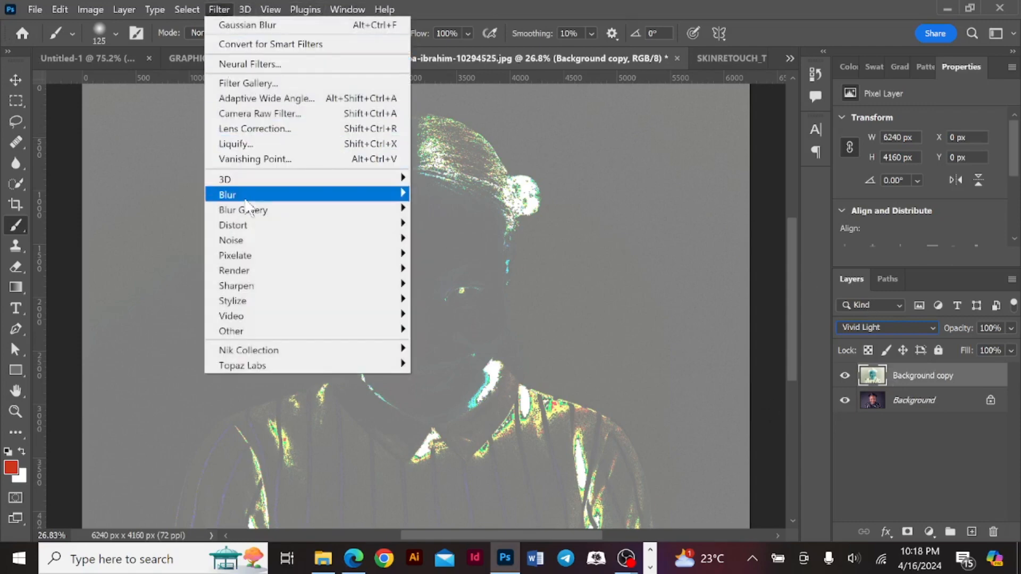
{"action": "mouse_move", "coordinate": [246, 200]}
{"action": "mouse_move", "coordinate": [282, 331]}
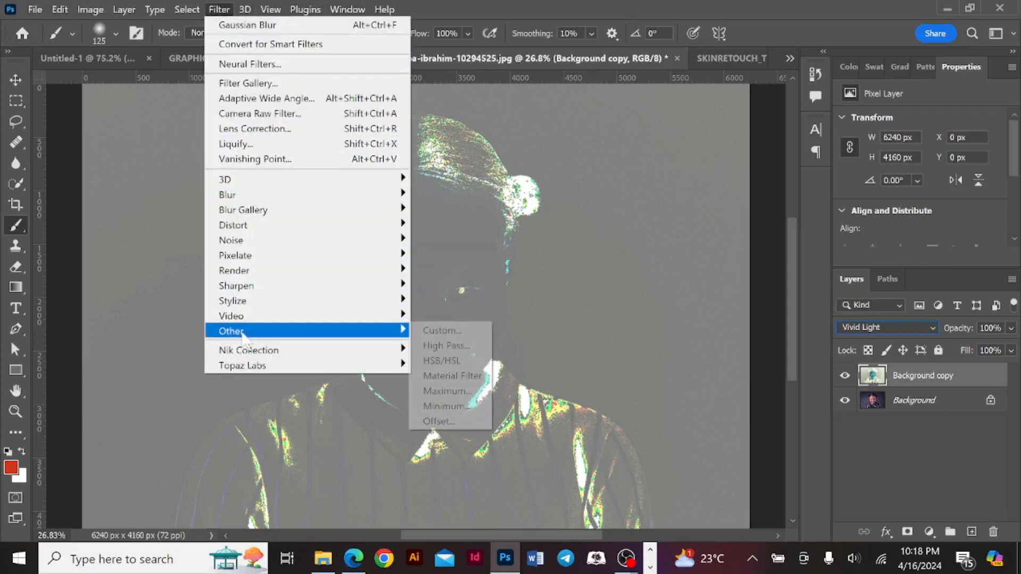
{"action": "left_click", "coordinate": [461, 345]}
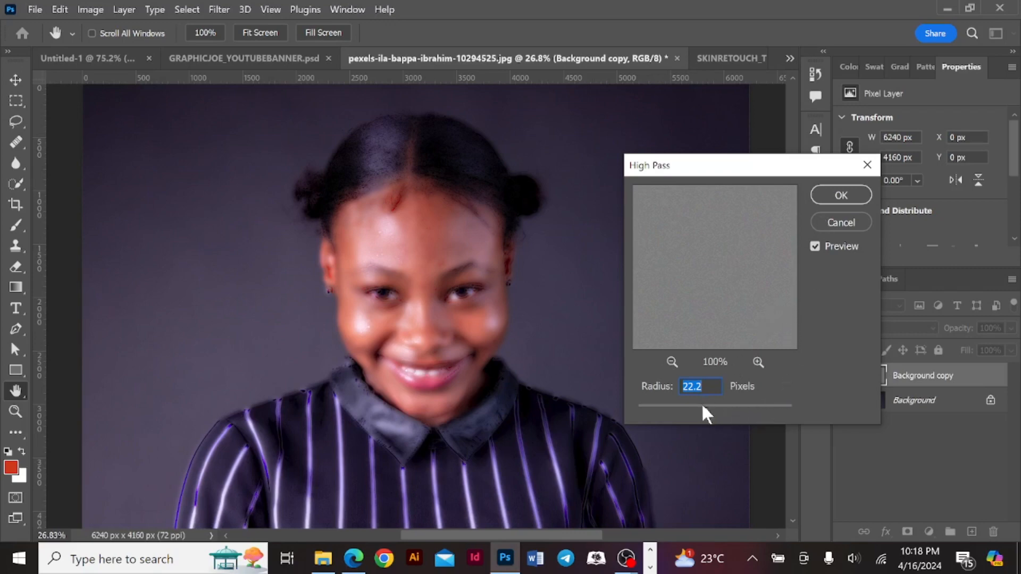
{"action": "left_click", "coordinate": [849, 203]}
{"action": "key", "text": "b"}
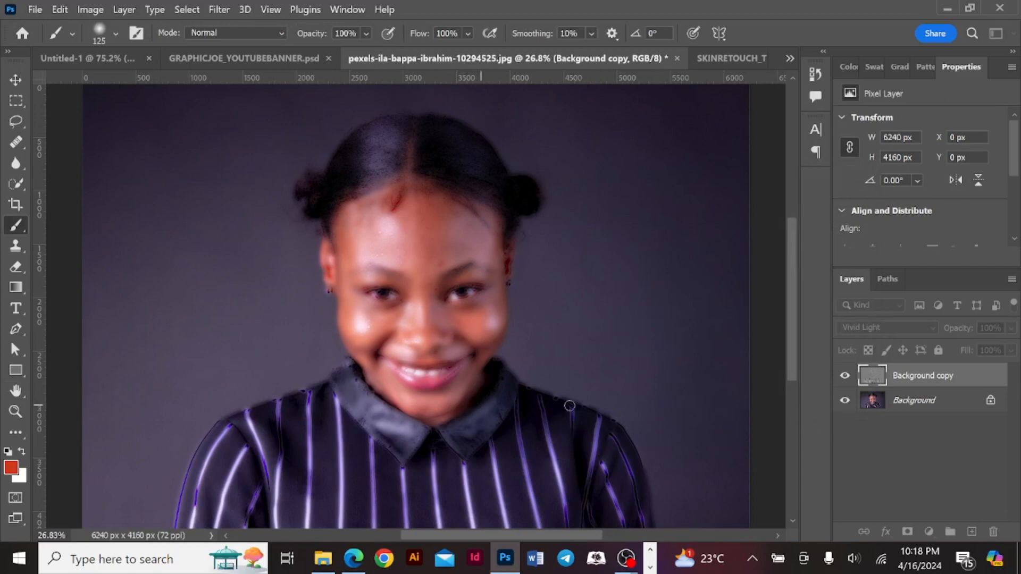
Step: Apply a Gaussian Blur with a radius of about 2 pixels to the Background copy layer
{"action": "left_click", "coordinate": [216, 9]}
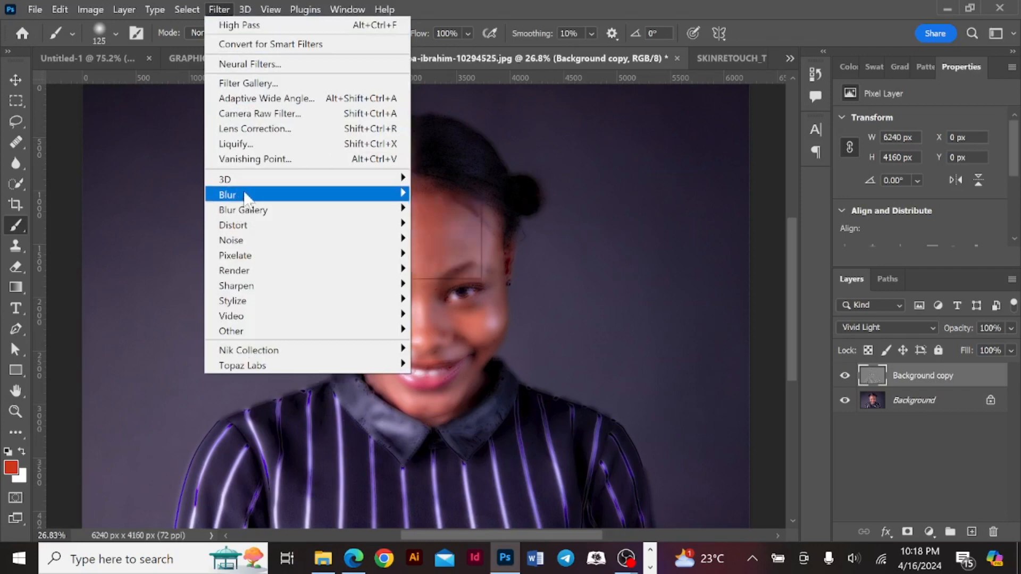
{"action": "mouse_move", "coordinate": [236, 196]}
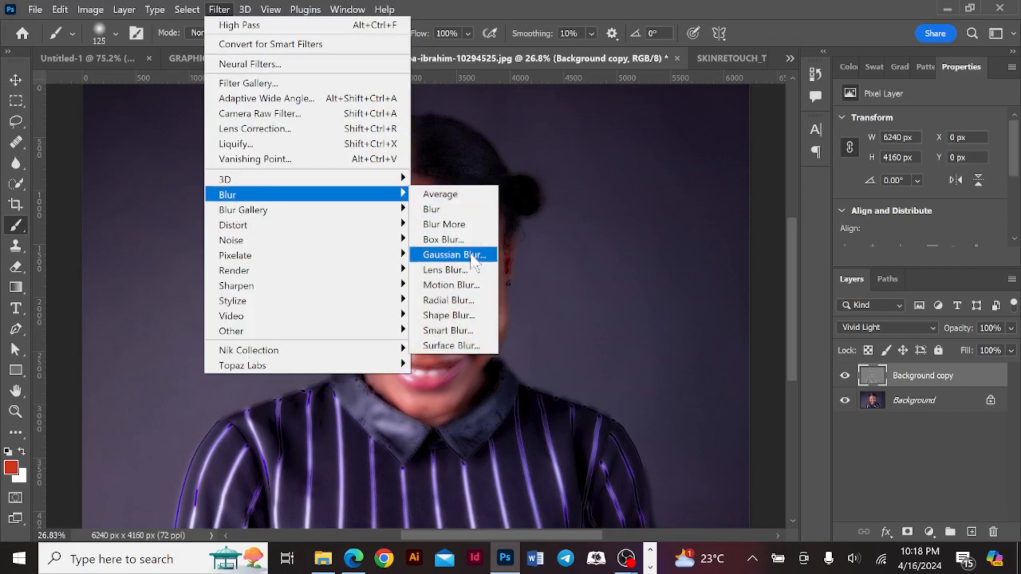
{"action": "mouse_move", "coordinate": [321, 186]}
{"action": "left_click", "coordinate": [473, 256]}
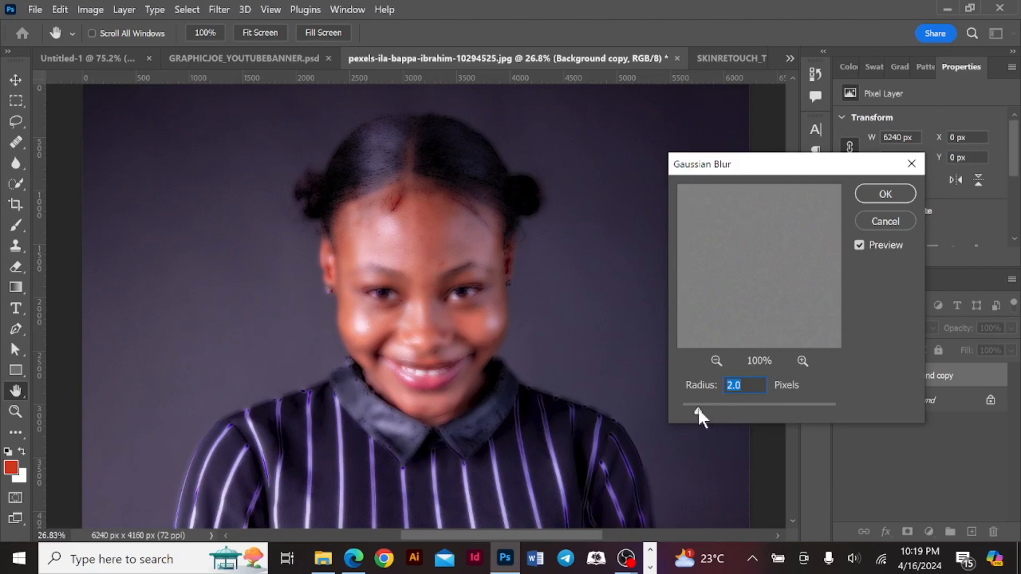
{"action": "left_click_drag", "start_coordinate": [699, 411], "coordinate": [698, 411]}
{"action": "left_click", "coordinate": [886, 194]}
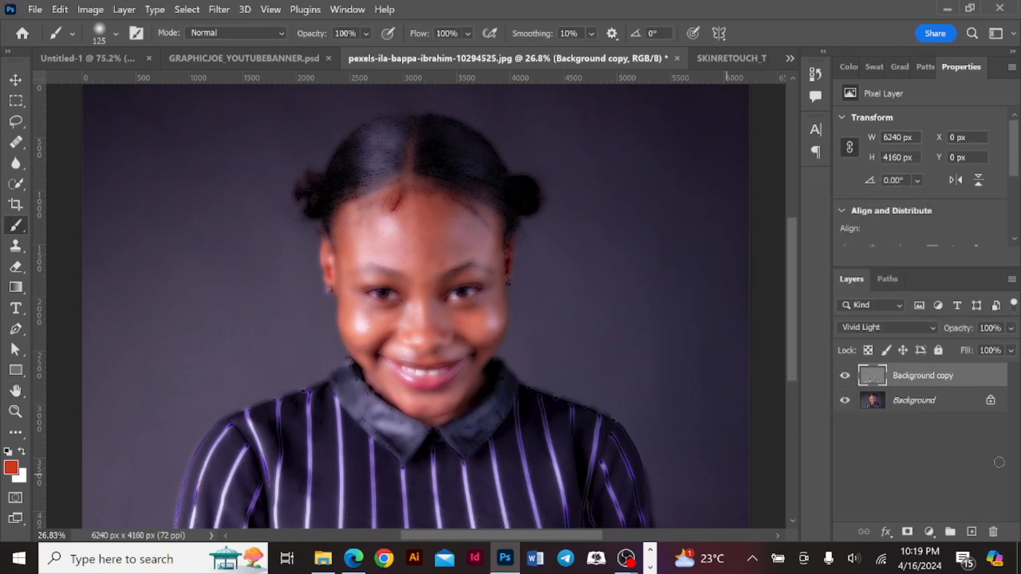
Step: Add a layer mask to the Background copy layer and invert it to black
{"action": "left_click", "coordinate": [907, 531]}
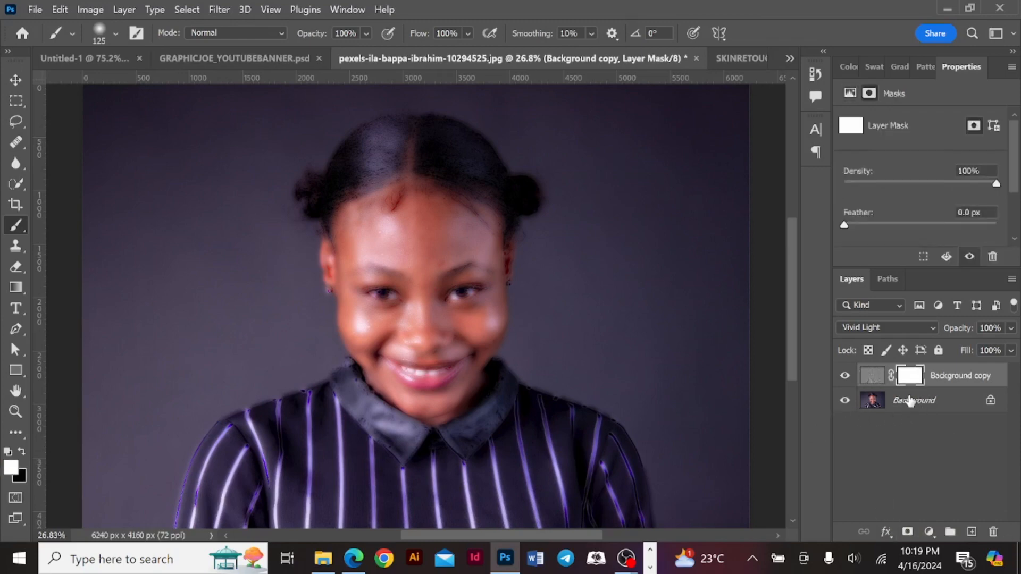
{"action": "key", "text": "ctrl+i"}
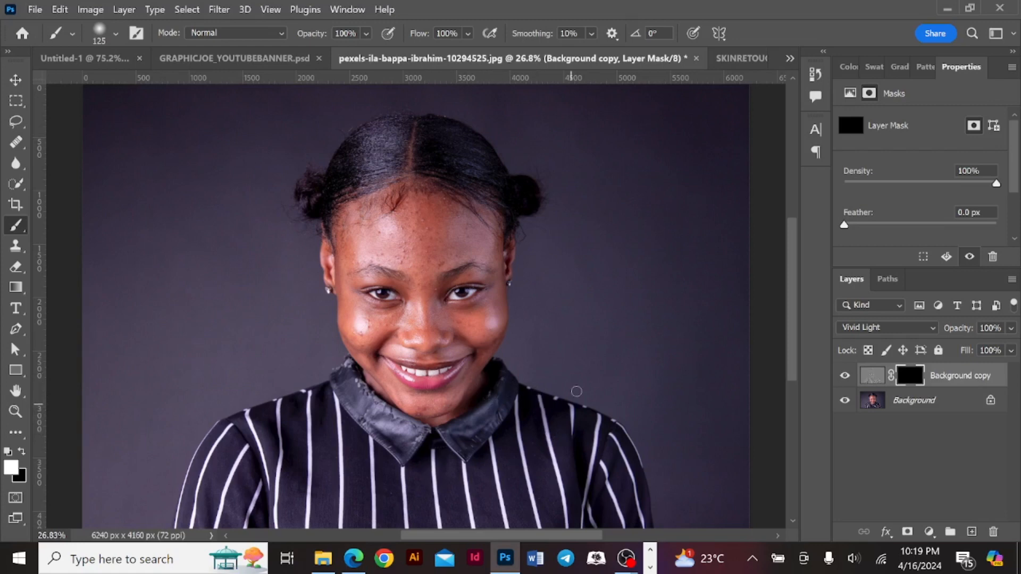
Step: Paint white on the layer mask over the forehead skin with a soft brush at size 200
{"action": "scroll", "coordinate": [438, 372], "scroll_direction": "up", "scroll_amount": 1}
{"action": "scroll", "coordinate": [438, 372], "scroll_direction": "up", "scroll_amount": 2}
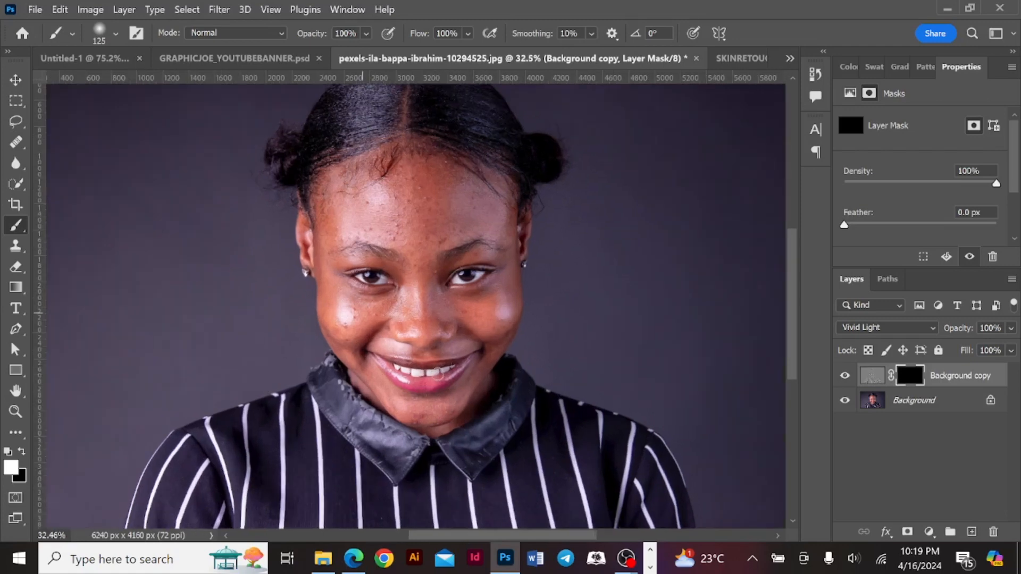
{"action": "scroll", "coordinate": [437, 375], "scroll_direction": "up", "scroll_amount": 1}
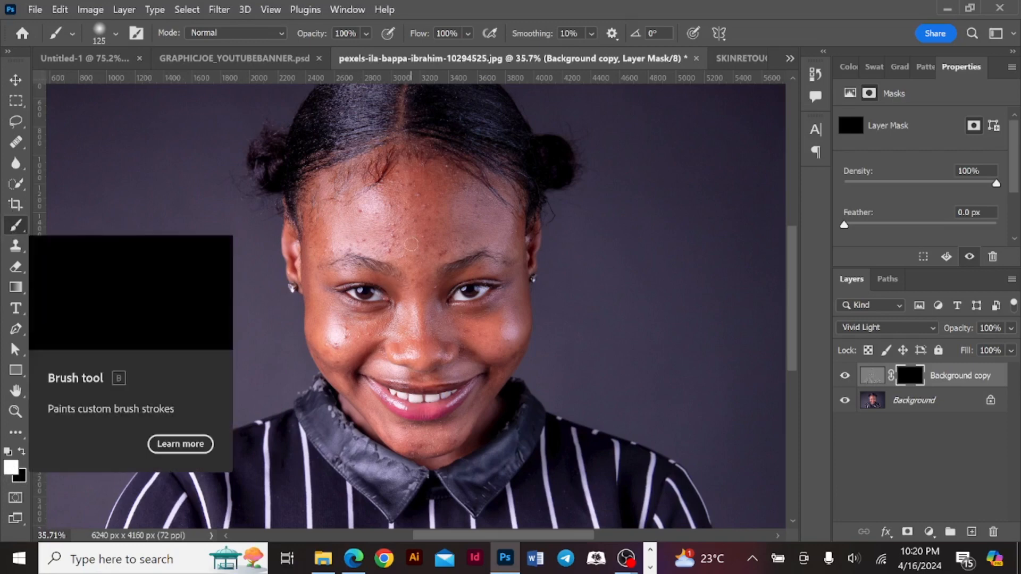
{"action": "key", "text": "bracketright"}
{"action": "key", "text": "bracketright"}
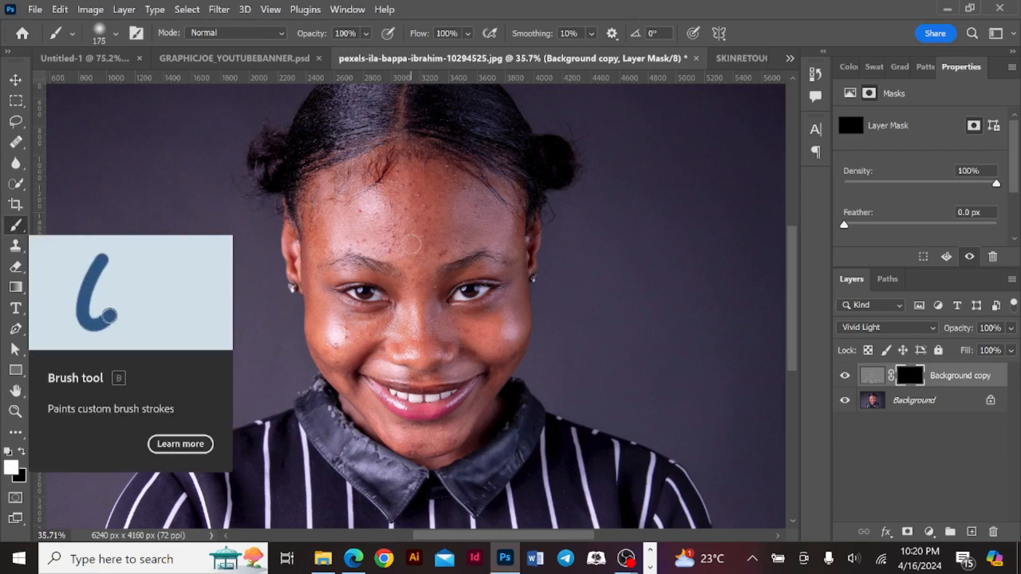
{"action": "key", "text": "bracketright"}
{"action": "key", "text": "bracketright"}
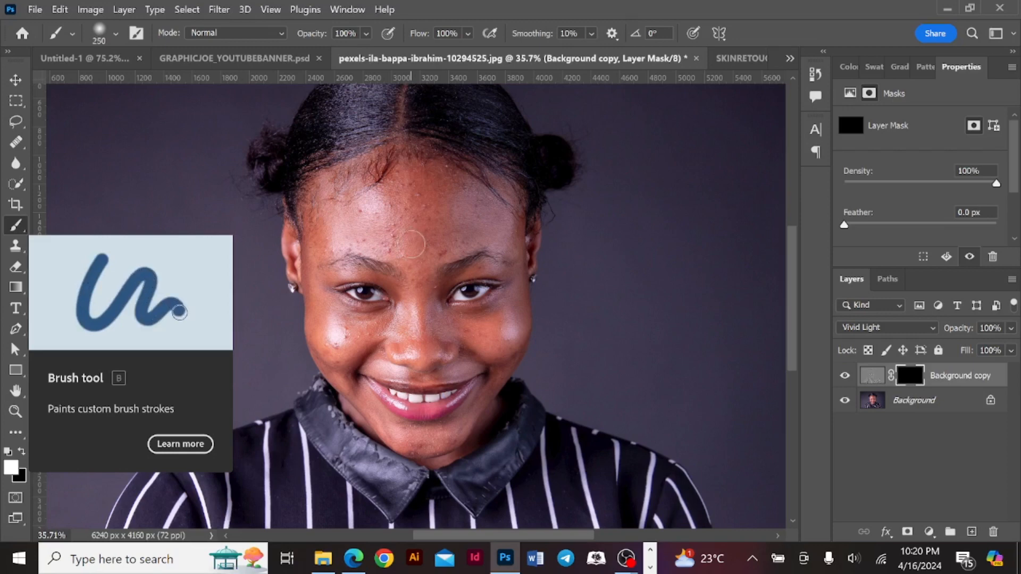
{"action": "key", "text": "bracketleft"}
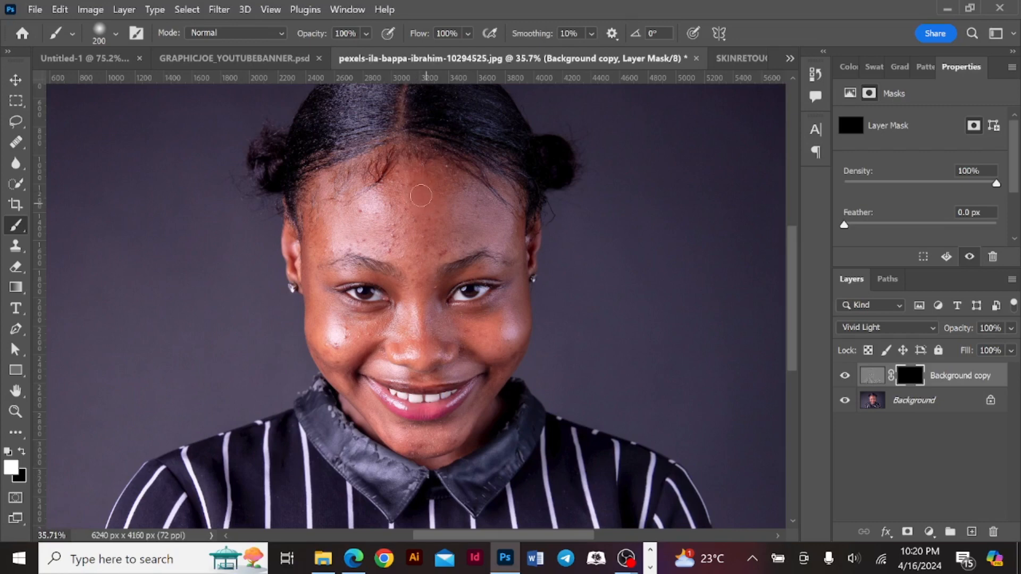
{"action": "mouse_move", "coordinate": [440, 200]}
{"action": "left_mouse_down"}
{"action": "mouse_move", "coordinate": [440, 235]}
{"action": "mouse_move", "coordinate": [451, 240]}
{"action": "mouse_move", "coordinate": [470, 239]}
{"action": "mouse_move", "coordinate": [465, 204]}
{"action": "mouse_move", "coordinate": [485, 222]}
{"action": "mouse_move", "coordinate": [481, 211]}
{"action": "mouse_move", "coordinate": [402, 209]}
{"action": "mouse_move", "coordinate": [403, 185]}
{"action": "left_mouse_up"}
{"action": "mouse_move", "coordinate": [380, 218]}
{"action": "left_mouse_down"}
{"action": "mouse_move", "coordinate": [414, 215]}
{"action": "mouse_move", "coordinate": [428, 247]}
{"action": "mouse_move", "coordinate": [432, 230]}
{"action": "mouse_move", "coordinate": [423, 238]}
{"action": "mouse_move", "coordinate": [448, 248]}
{"action": "mouse_move", "coordinate": [421, 254]}
{"action": "left_mouse_up"}
Step: Reduce the brush size to 80 and paint the remaining facial skin on the mask, avoiding the eyes, brows and lips
{"action": "key", "text": "bracketleft"}
{"action": "key", "text": "bracketleft"}
{"action": "key", "text": "bracketleft"}
{"action": "key", "text": "bracketleft"}
Step: Compare the face before and after retouching by hiding and showing the Background copy layer, and examine the smoothed skin at several zoom levels
{"action": "scroll", "coordinate": [424, 333], "scroll_direction": "down", "scroll_amount": 2}
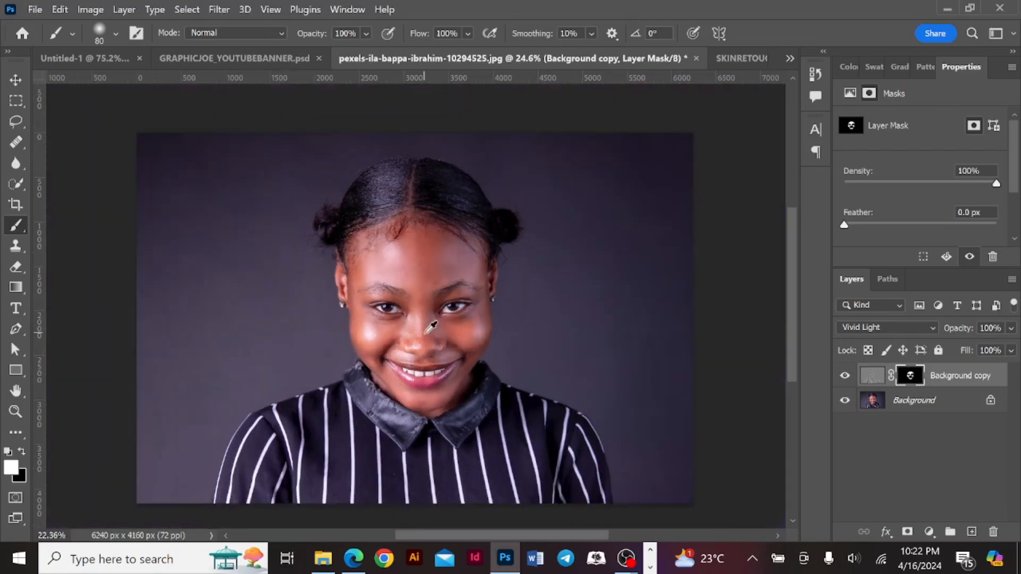
{"action": "scroll", "coordinate": [425, 333], "scroll_direction": "down", "scroll_amount": 1}
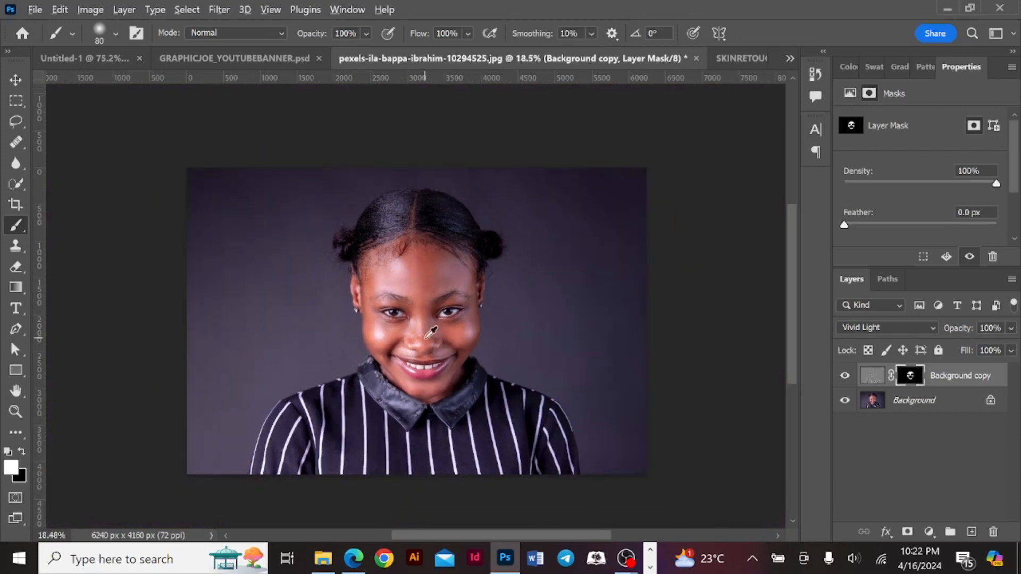
{"action": "scroll", "coordinate": [428, 332], "scroll_direction": "up", "scroll_amount": 2}
{"action": "scroll", "coordinate": [431, 333], "scroll_direction": "up", "scroll_amount": 1}
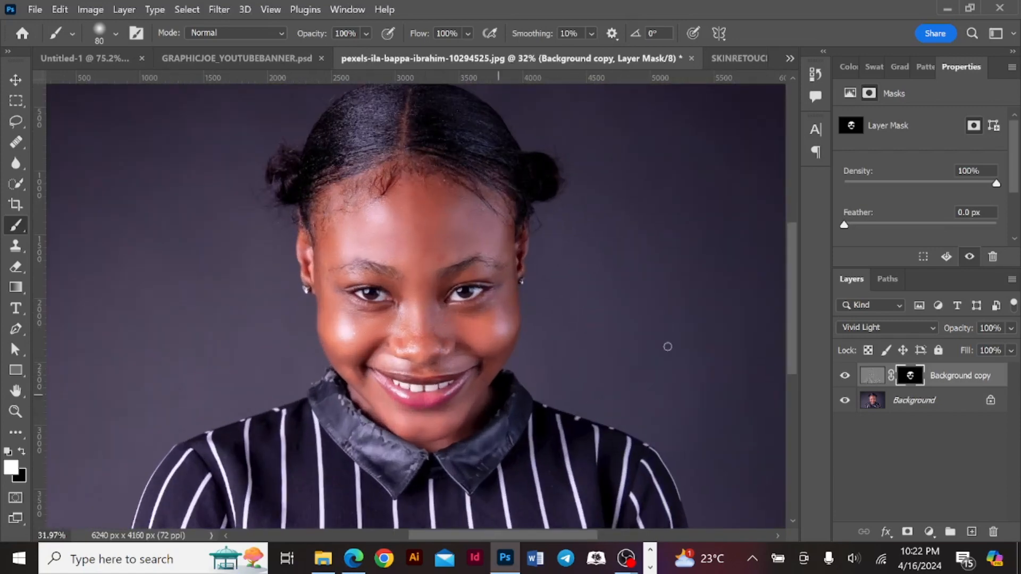
{"action": "left_click", "coordinate": [845, 376]}
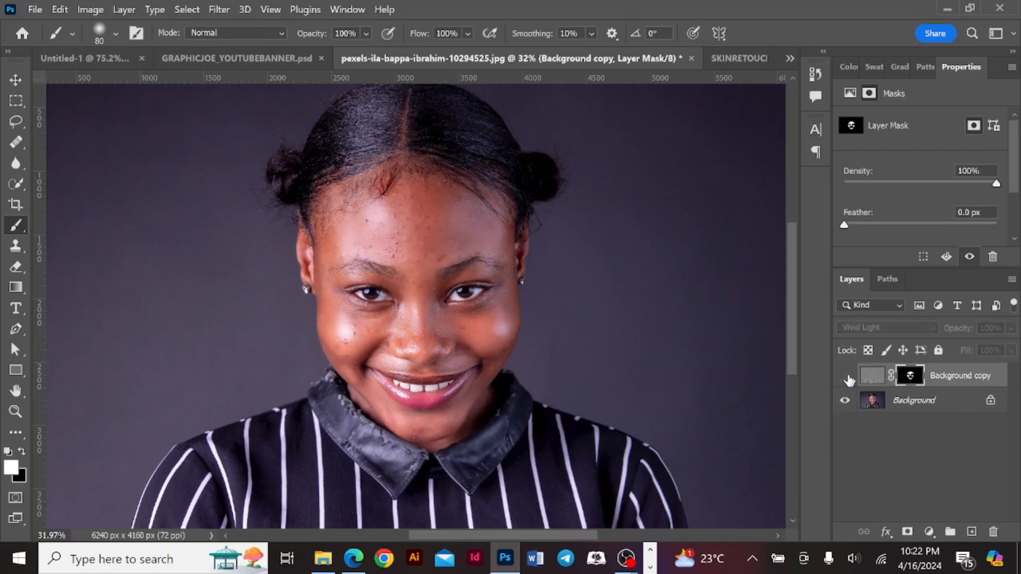
{"action": "scroll", "coordinate": [450, 362], "scroll_direction": "up", "scroll_amount": 2}
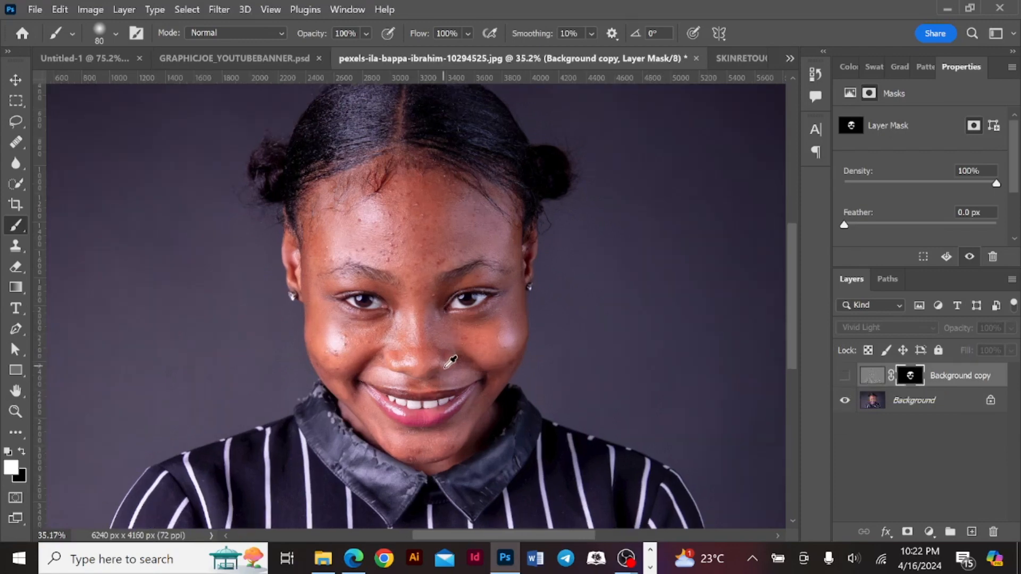
{"action": "scroll", "coordinate": [451, 363], "scroll_direction": "up", "scroll_amount": 1}
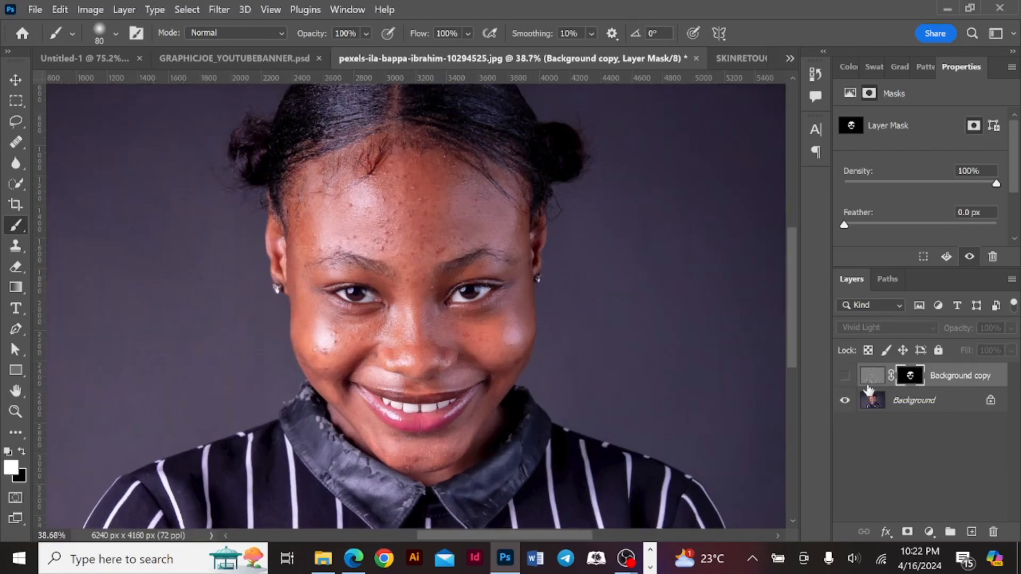
{"action": "left_click", "coordinate": [845, 376]}
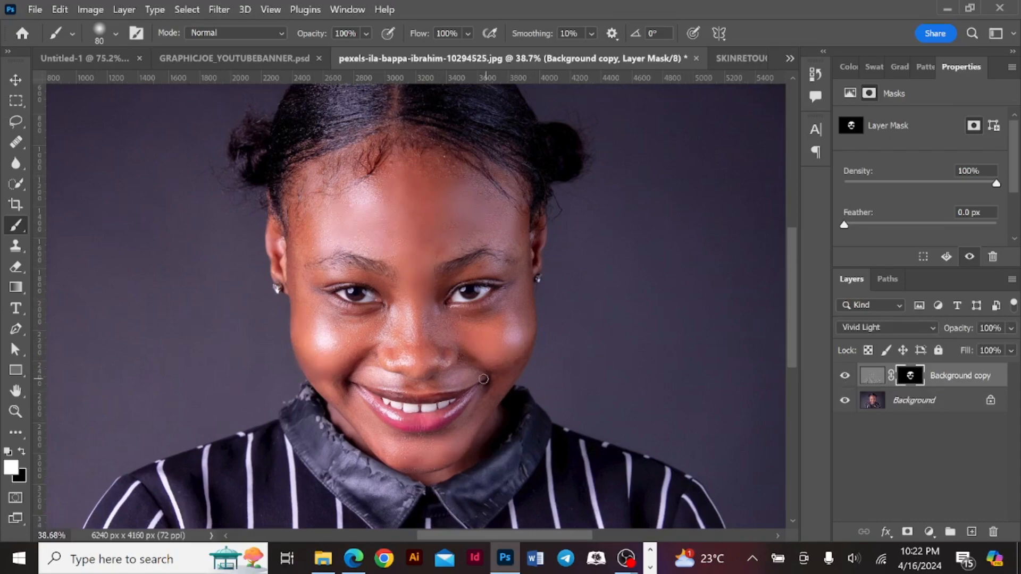
{"action": "scroll", "coordinate": [489, 382], "scroll_direction": "down", "scroll_amount": 2}
{"action": "scroll", "coordinate": [489, 382], "scroll_direction": "down", "scroll_amount": 1}
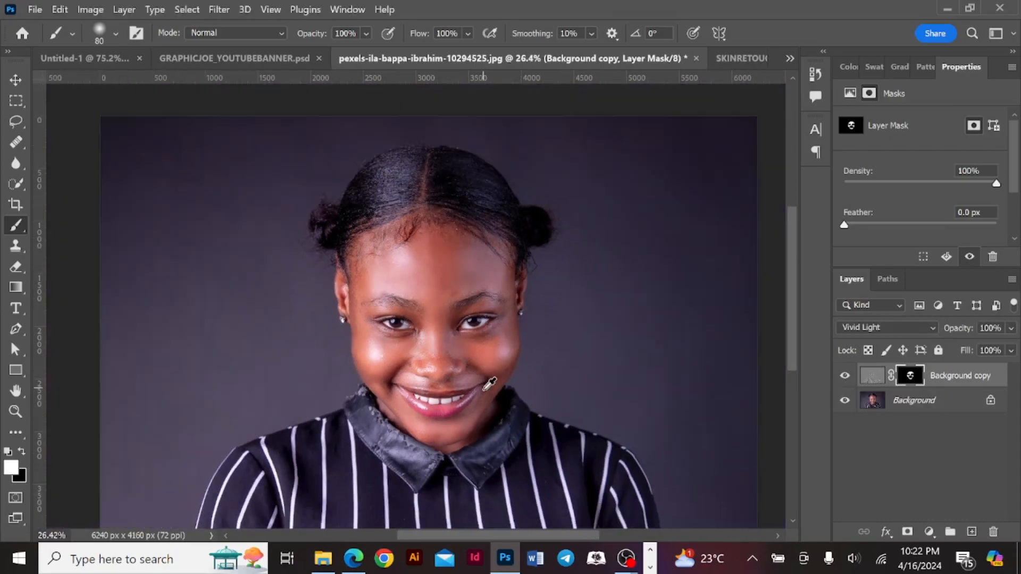
{"action": "scroll", "coordinate": [489, 382], "scroll_direction": "up", "scroll_amount": 2}
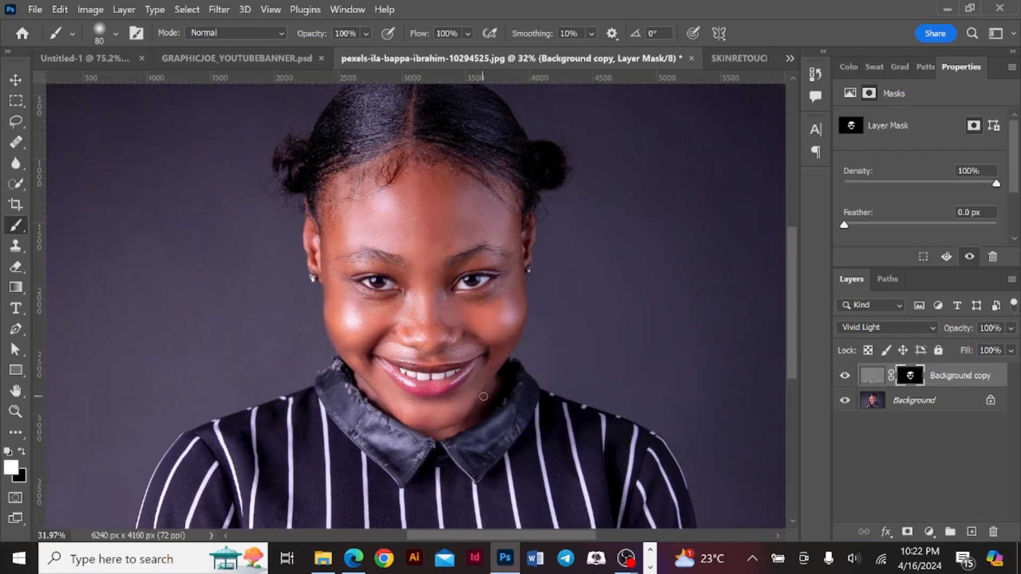
{"action": "scroll", "coordinate": [483, 397], "scroll_direction": "up", "scroll_amount": 2}
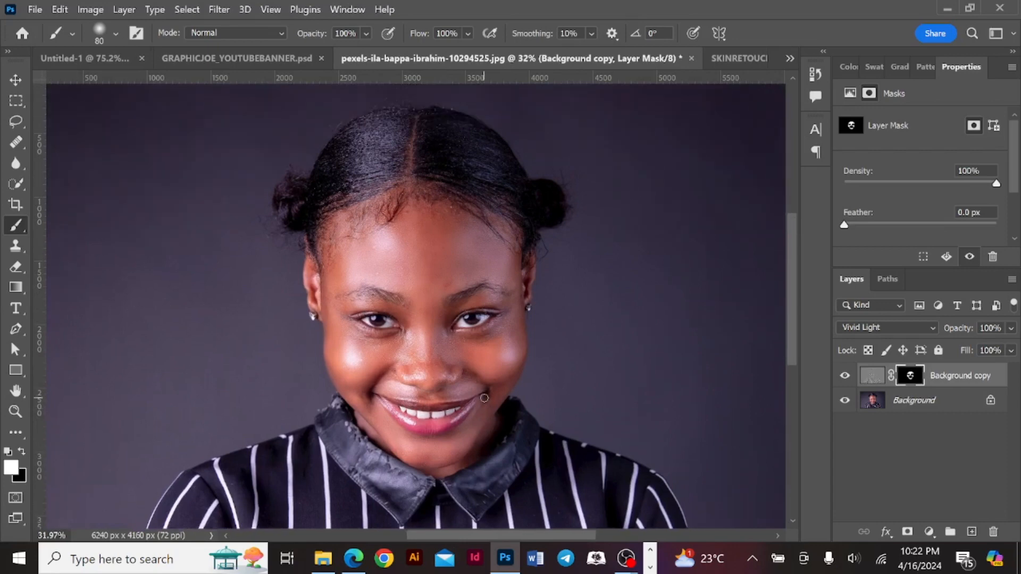